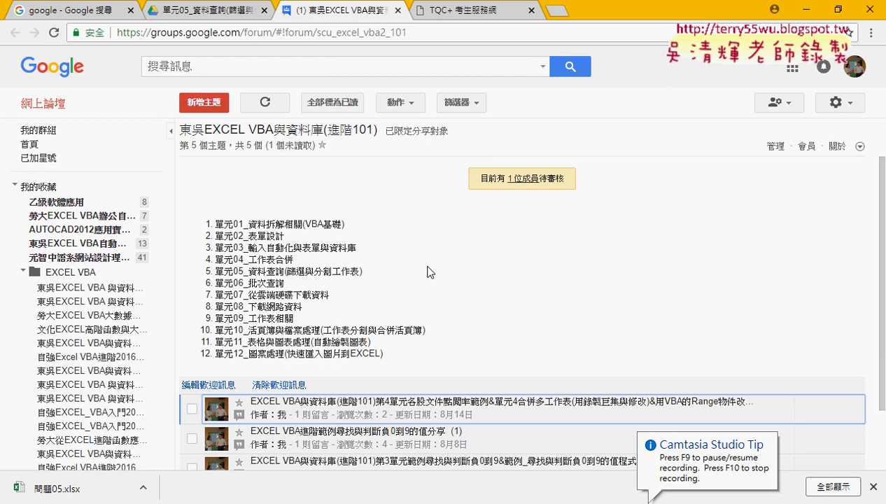
Open the first forum topic, highlight 合併多工作表 in its post, then go to the 單元05_資料查詢 Drive folder
scroll(460, 284, down, 1)
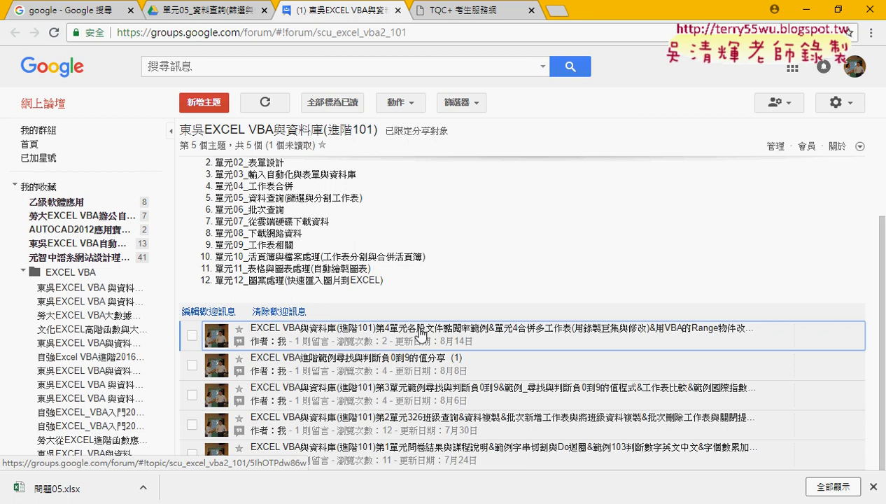
click(421, 333)
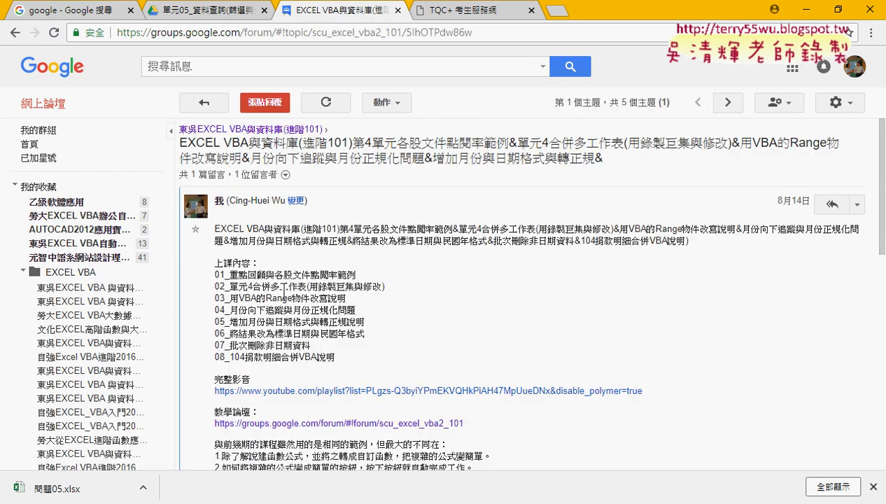
double_click(256, 285)
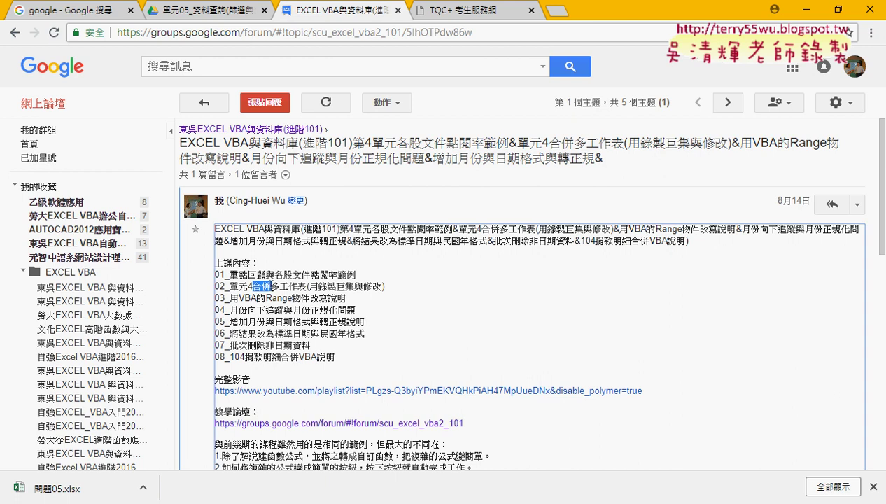
drag(271, 286, 306, 285)
click(194, 14)
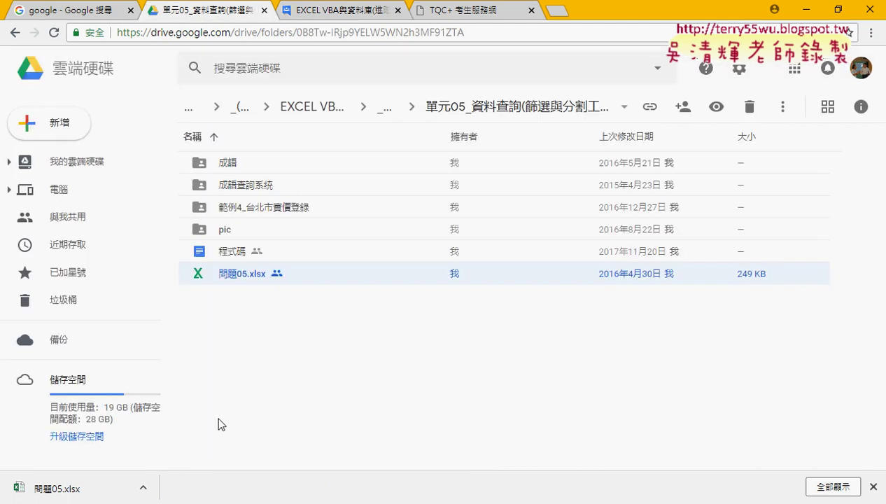
Open the downloaded 問題05.xlsx workbook in Excel using the download item's 開啟 option
click(144, 489)
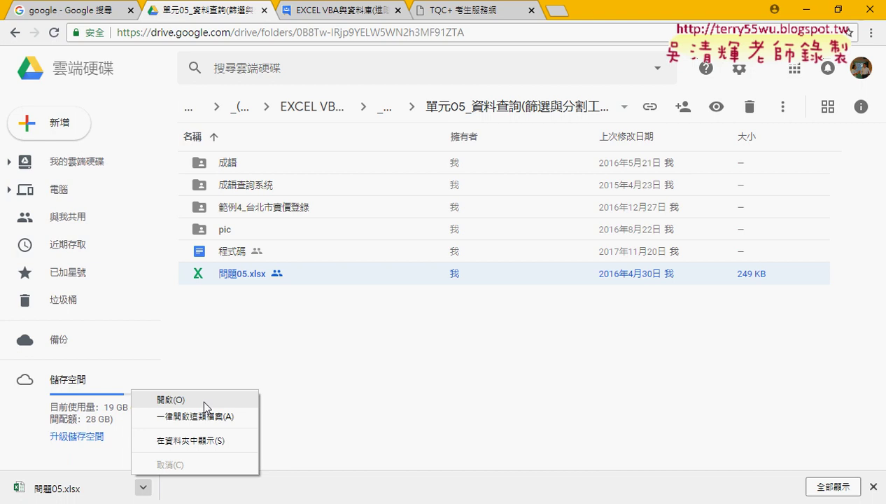
click(203, 399)
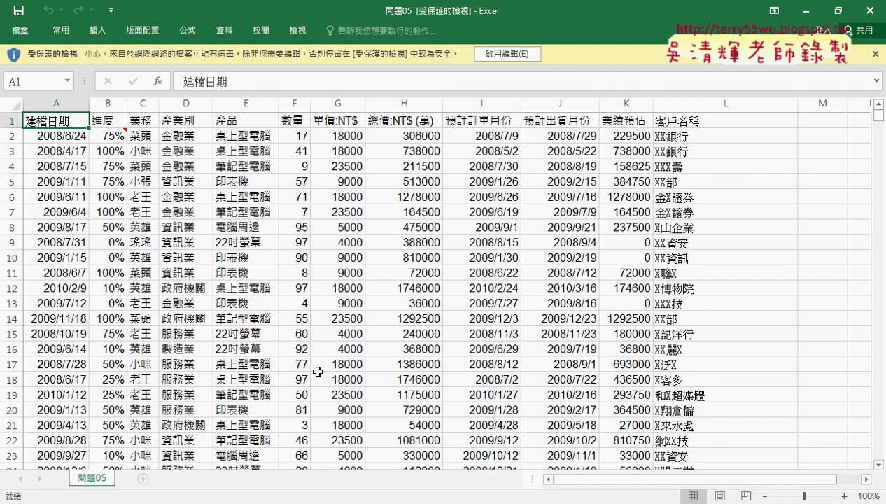
Enable editing on 問題05.xlsx, select the 業務 column C, and bring up the 資料 data tools
click(497, 53)
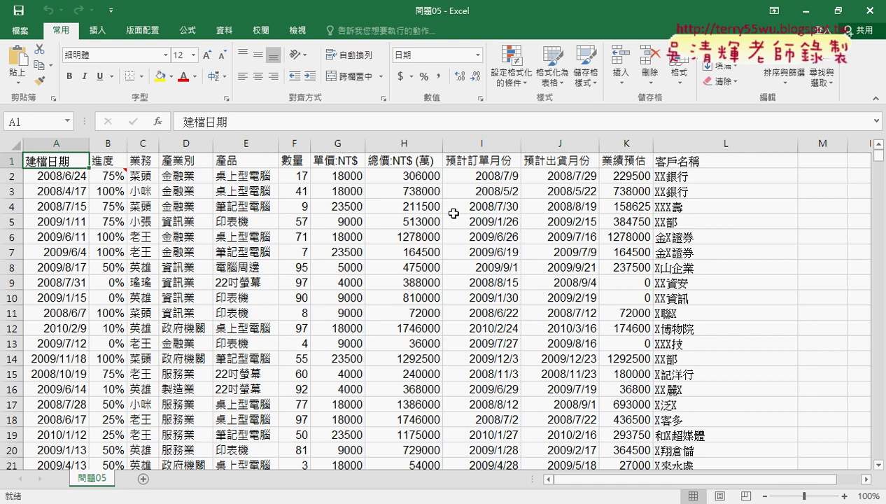
click(146, 142)
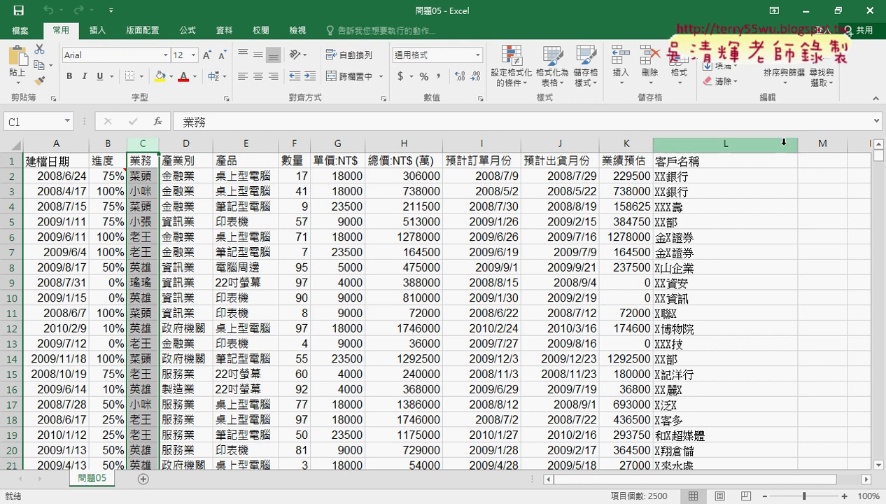
click(224, 32)
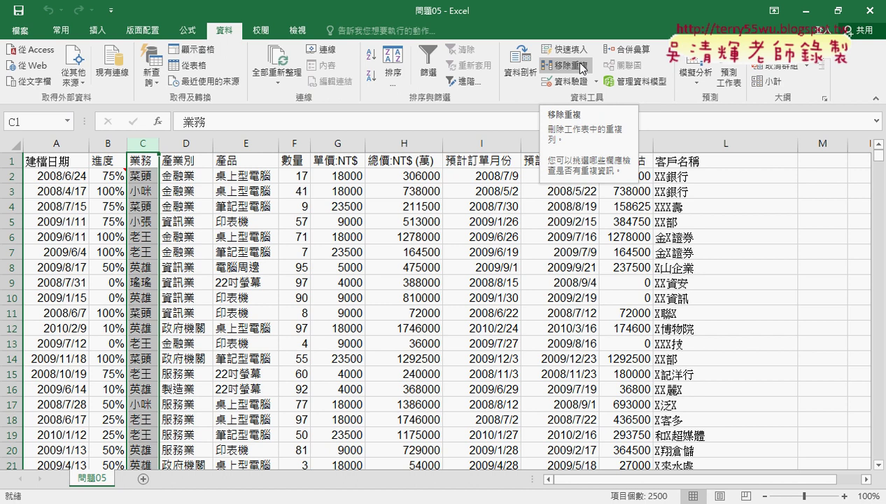
click(582, 68)
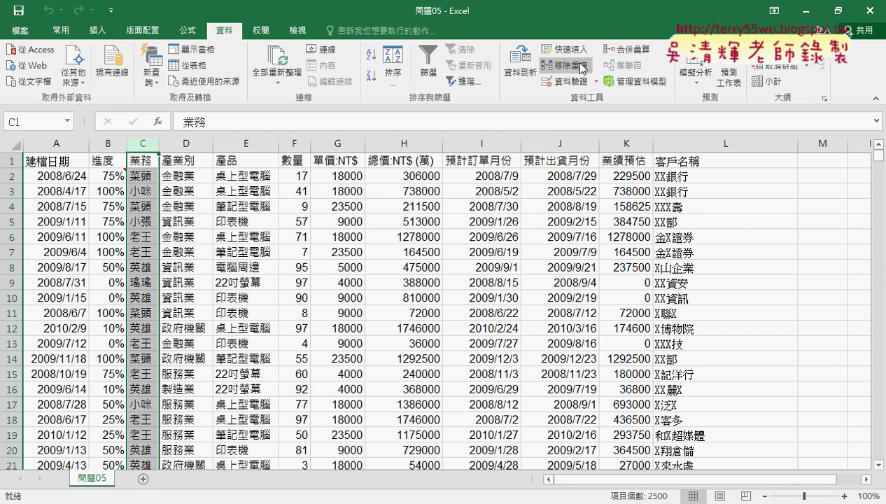
click(579, 67)
mouse_move(241, 43)
mouse_down()
mouse_move(203, 41)
mouse_move(240, 23)
mouse_up()
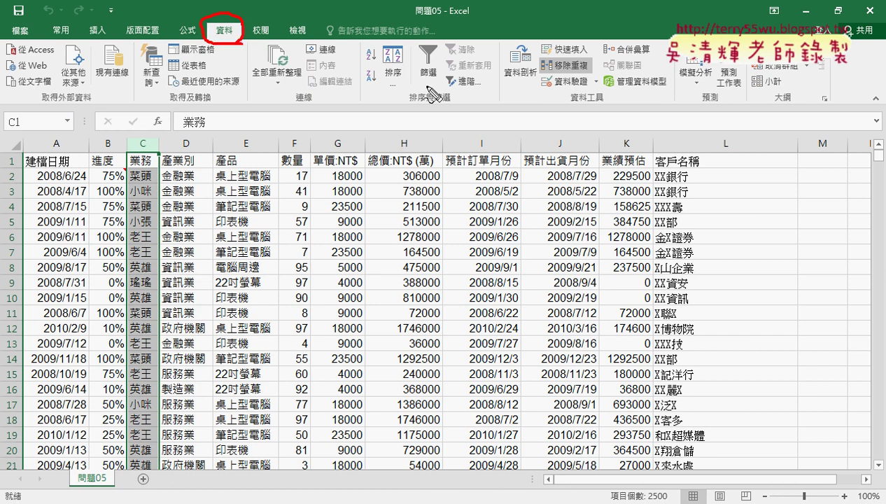
drag(430, 95, 424, 93)
drag(343, 186, 413, 99)
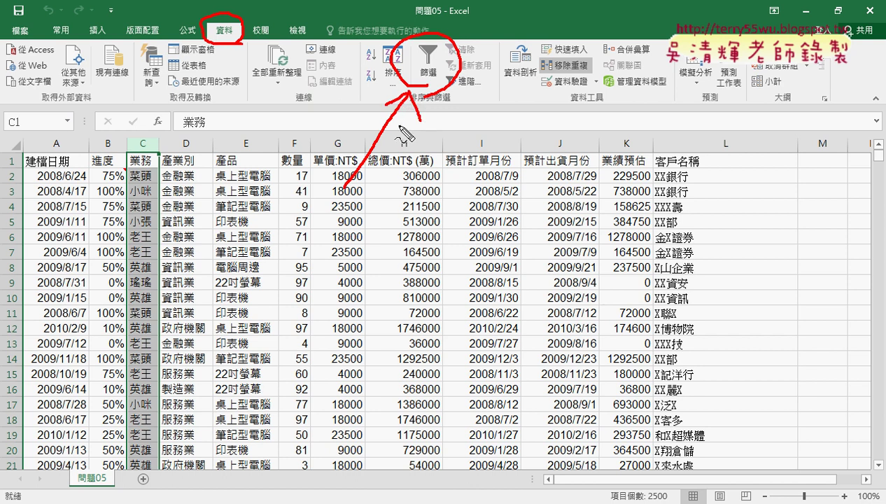
mouse_move(482, 104)
mouse_down()
mouse_move(497, 102)
mouse_move(469, 126)
mouse_up()
mouse_move(517, 111)
mouse_down()
mouse_move(505, 126)
mouse_move(522, 127)
mouse_up()
mouse_move(529, 97)
mouse_down()
mouse_move(533, 126)
mouse_move(551, 128)
mouse_up()
drag(493, 143, 551, 141)
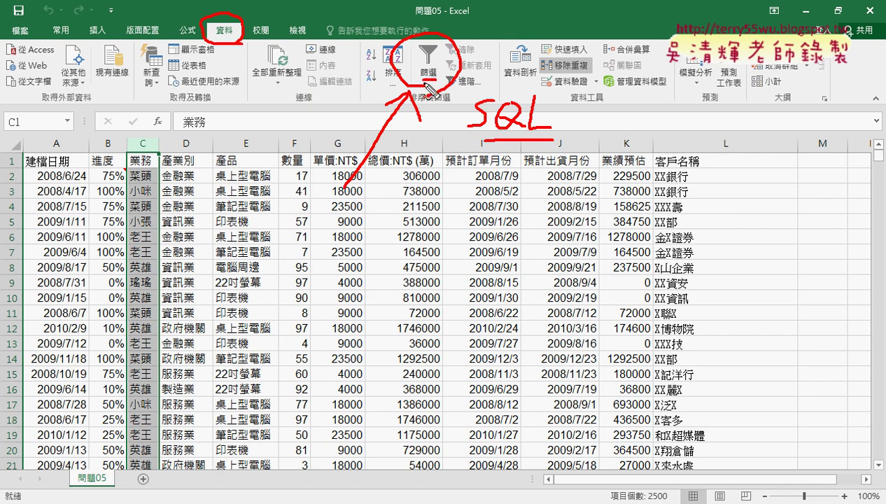
drag(422, 85, 435, 85)
key(Escape)
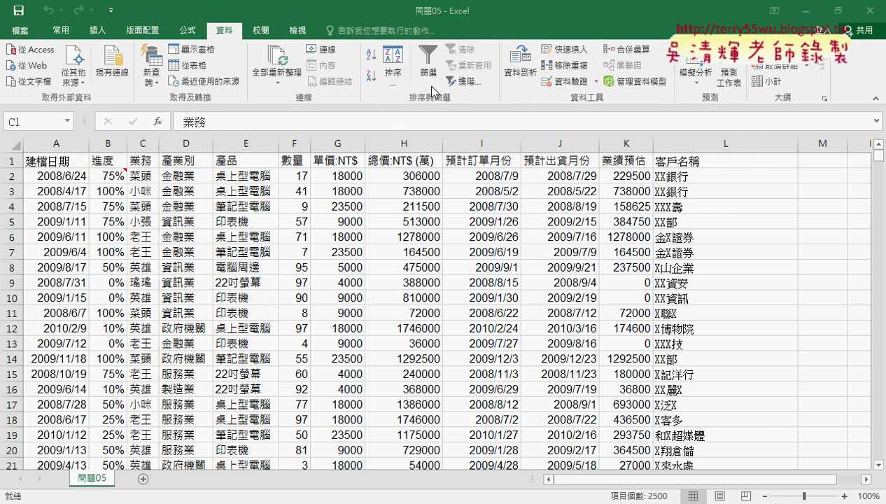
Select header cell C1, turn on AutoFilter, and open the 業務 list of salesperson names
key(ctrl+space)
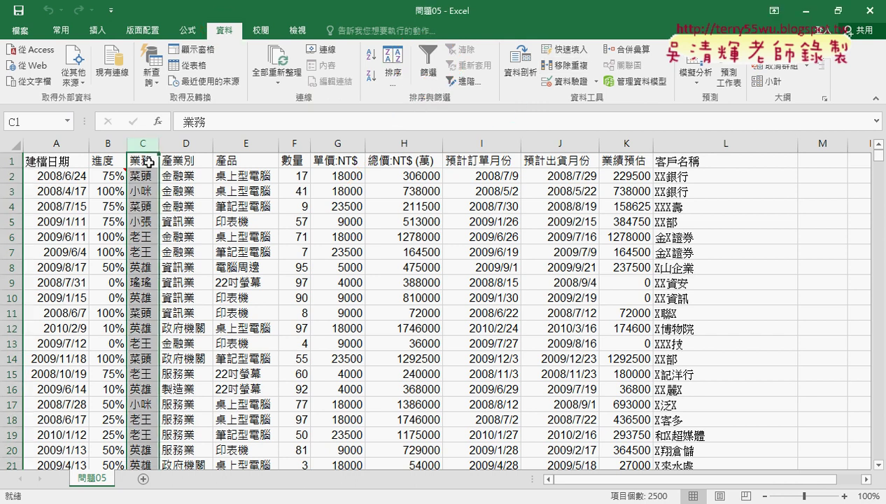
click(148, 162)
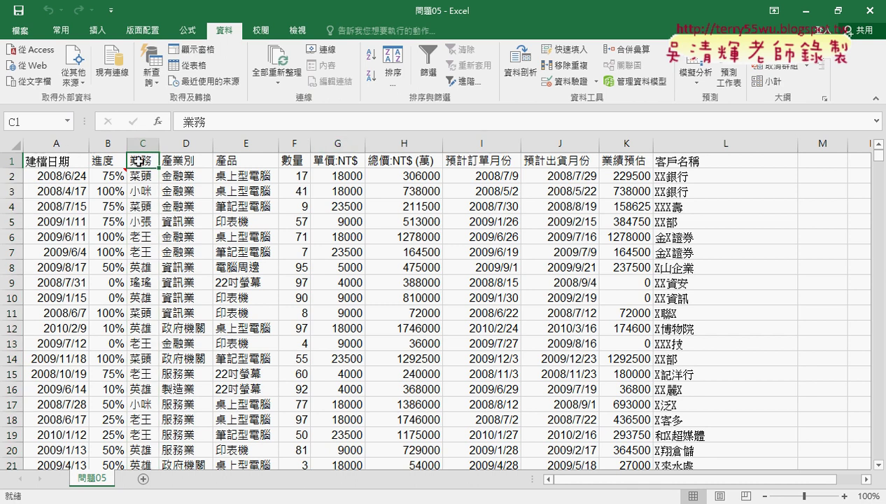
click(430, 70)
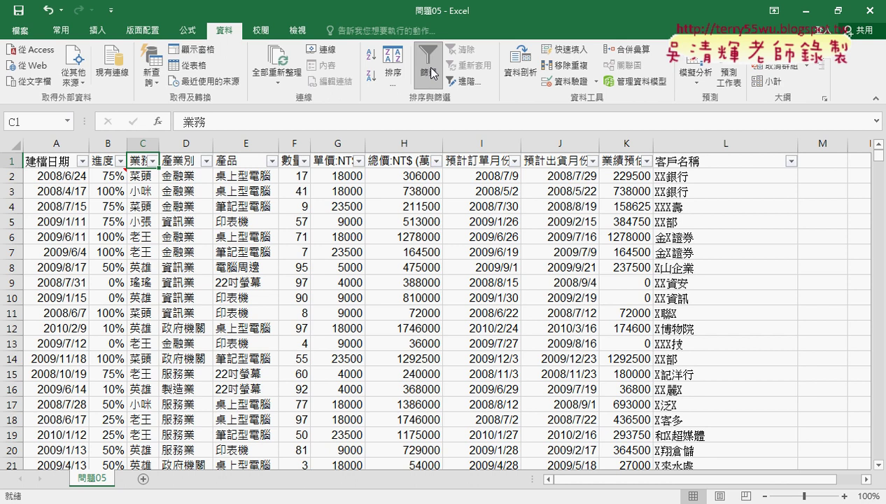
click(152, 162)
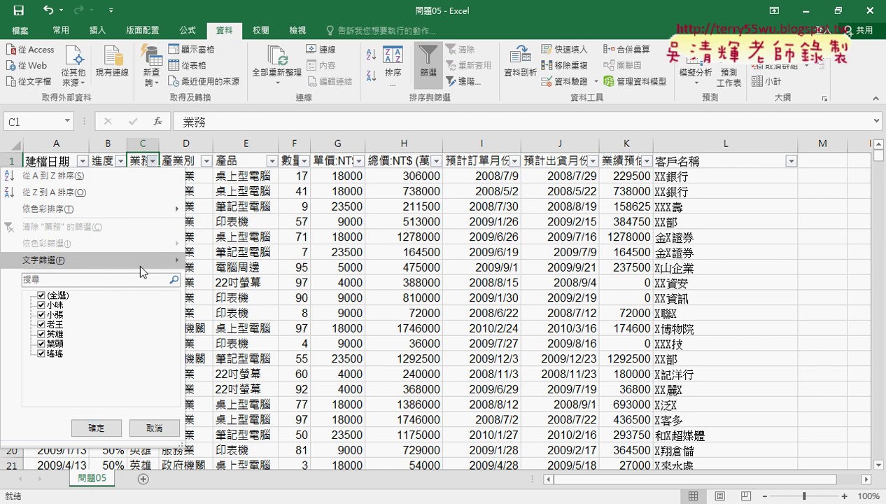
Filter 業務 to a single salesperson by clearing (全選) and checking one name, leaving 409 of 2499 records
click(320, 130)
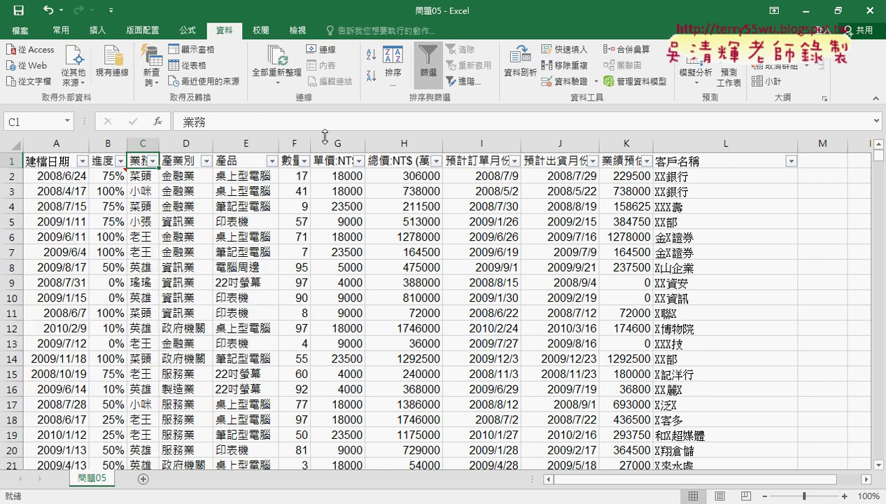
click(153, 161)
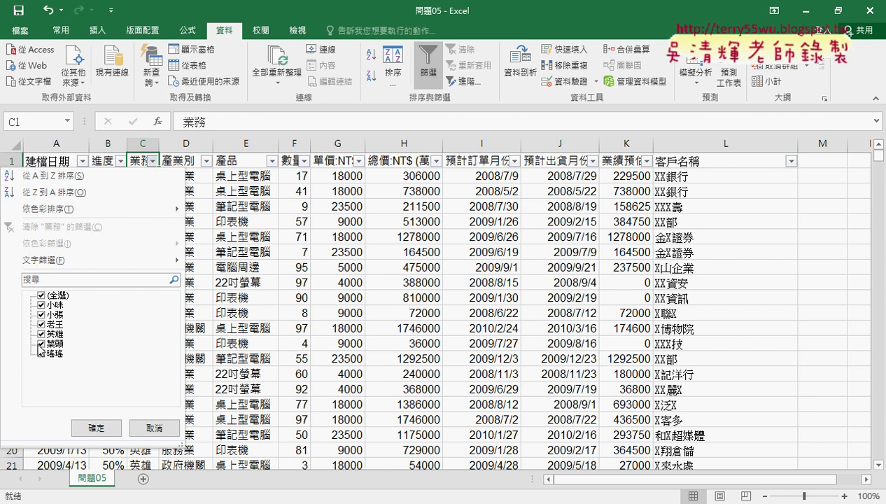
click(41, 295)
click(42, 305)
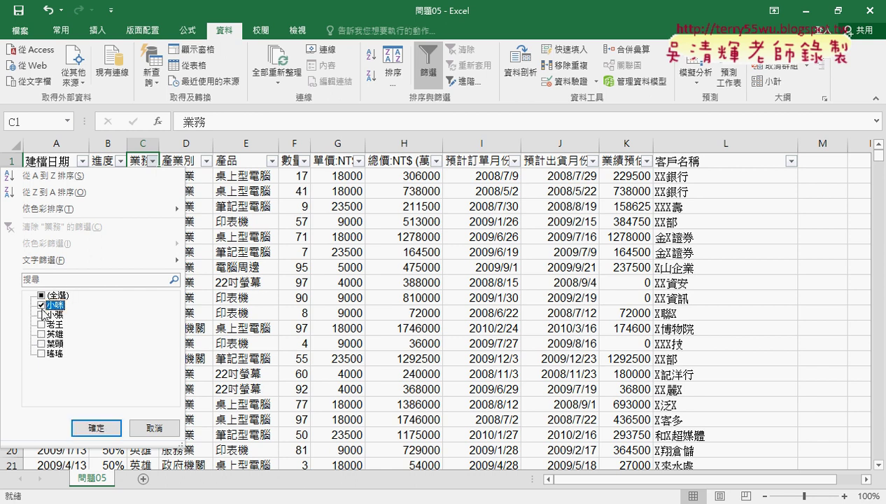
click(96, 427)
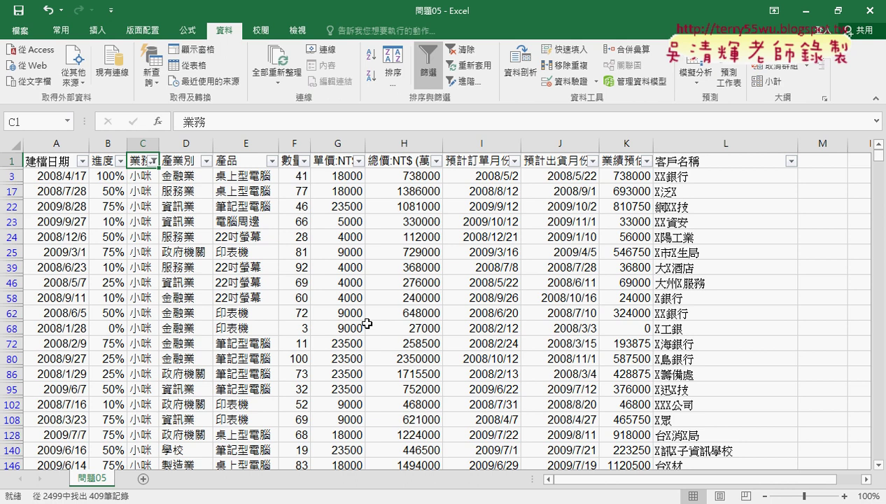
Clear the salesperson filter by switching AutoFilter off and back on, so all records show
click(153, 161)
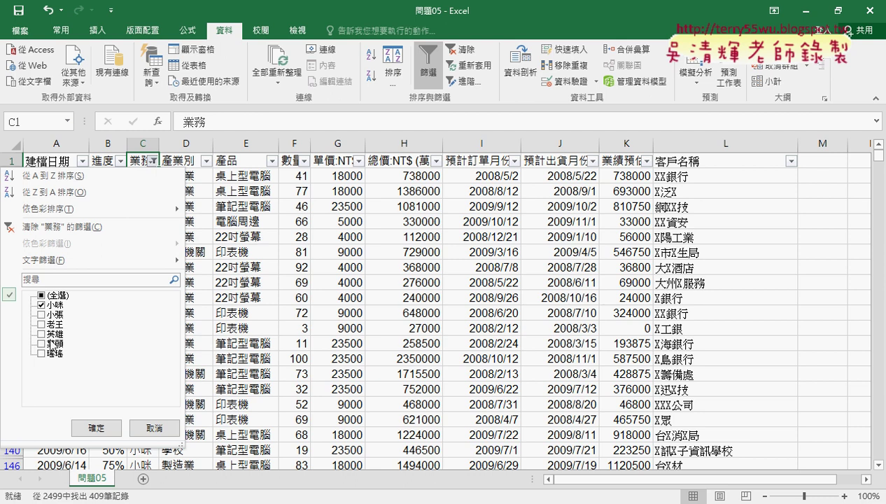
click(151, 160)
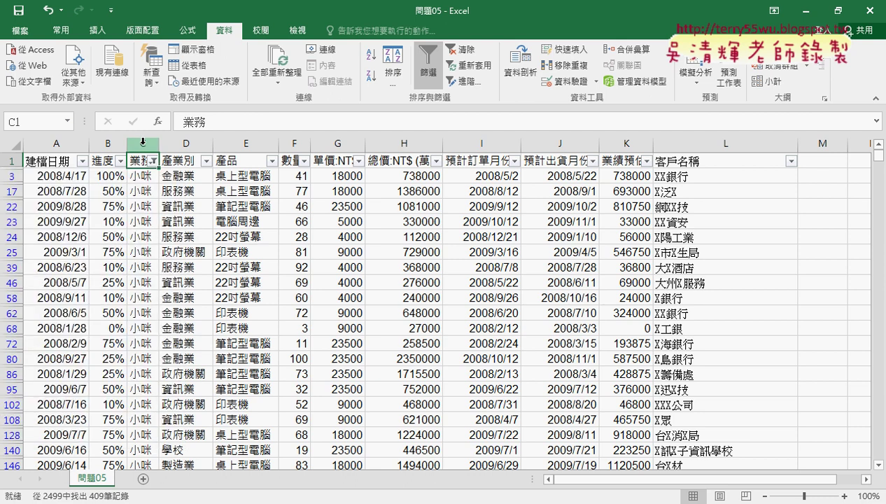
click(431, 70)
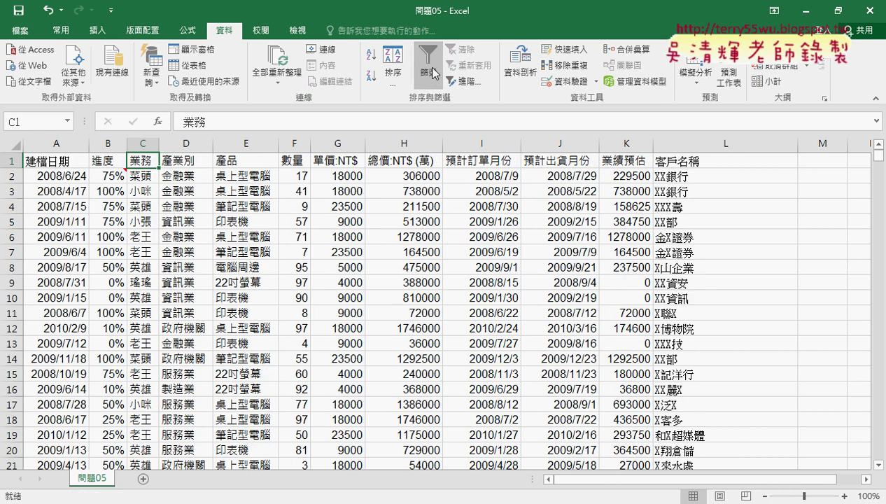
click(432, 70)
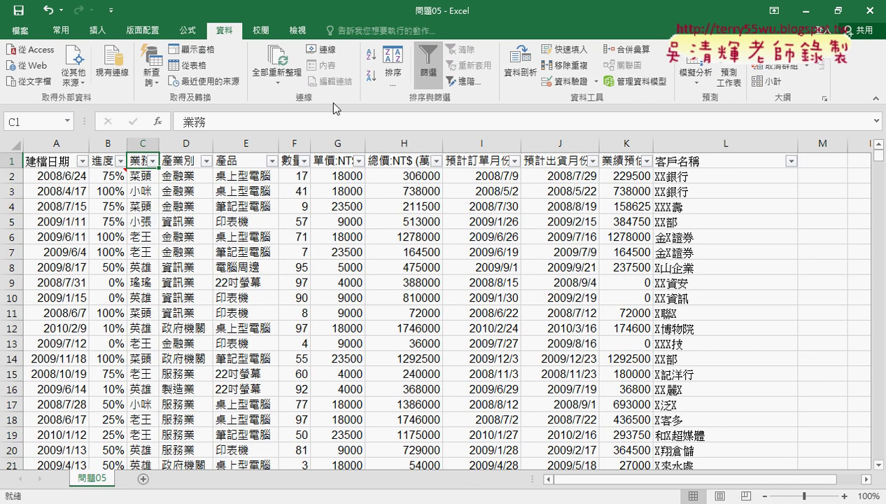
click(205, 161)
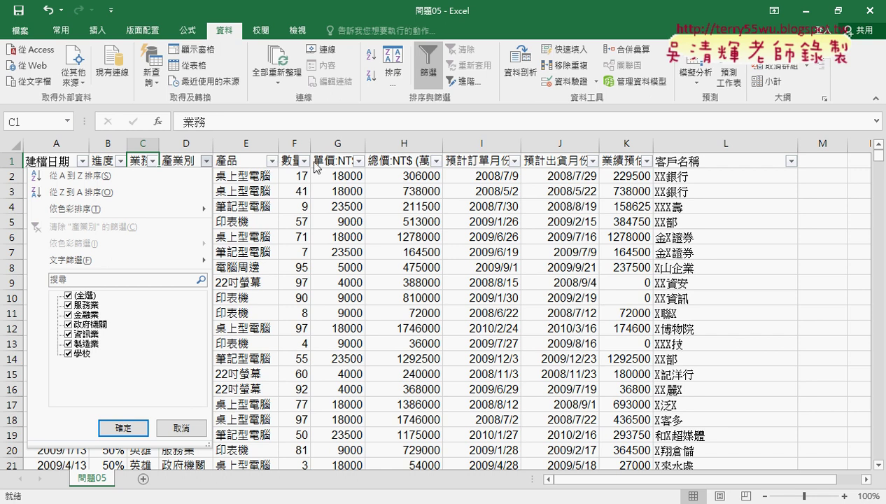
click(431, 74)
click(433, 76)
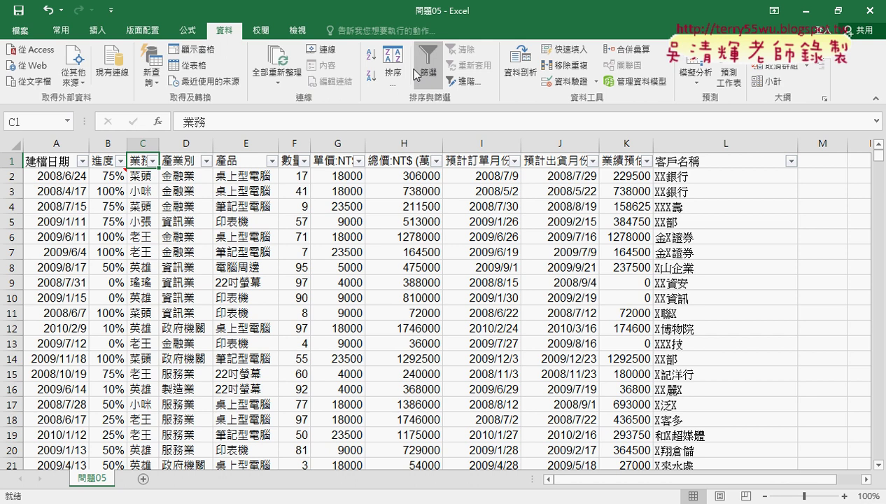
click(148, 144)
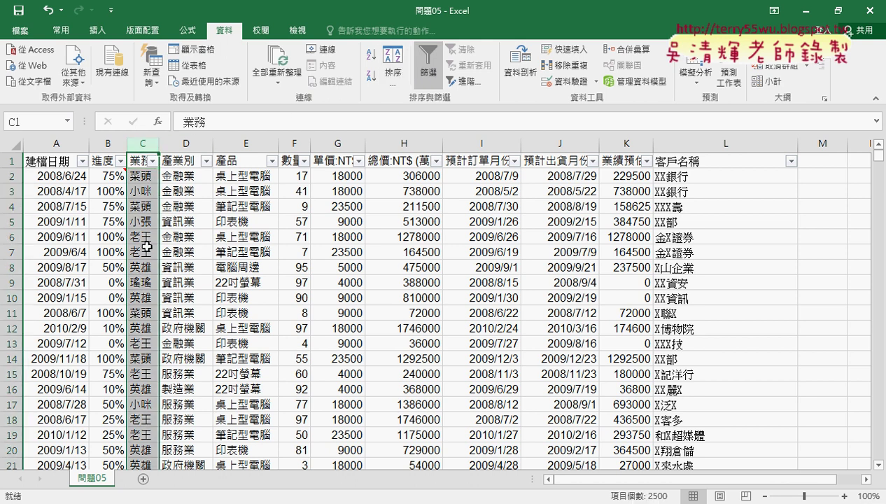
click(152, 161)
mouse_move(49, 260)
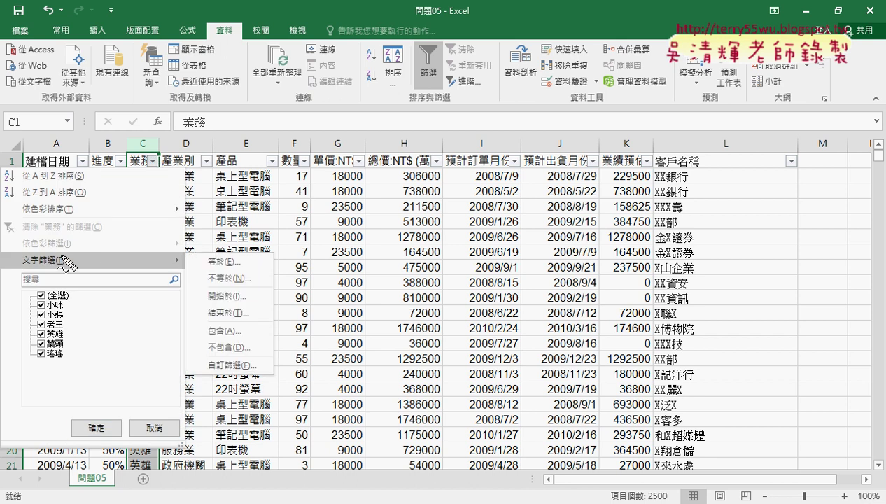
drag(87, 246, 91, 264)
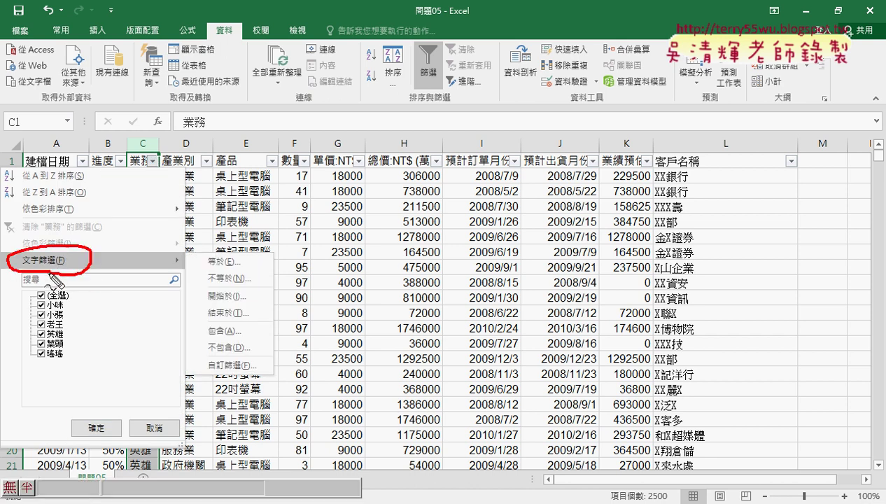
drag(151, 189, 75, 253)
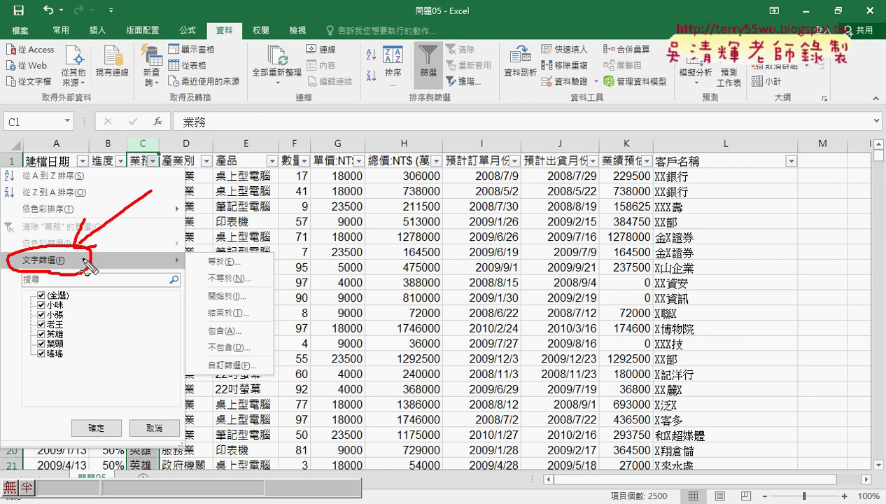
key(Escape)
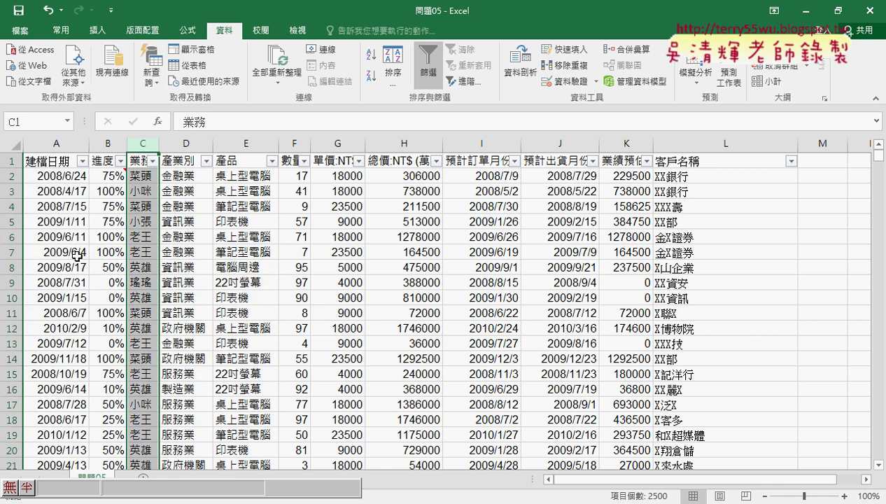
click(152, 161)
mouse_move(91, 259)
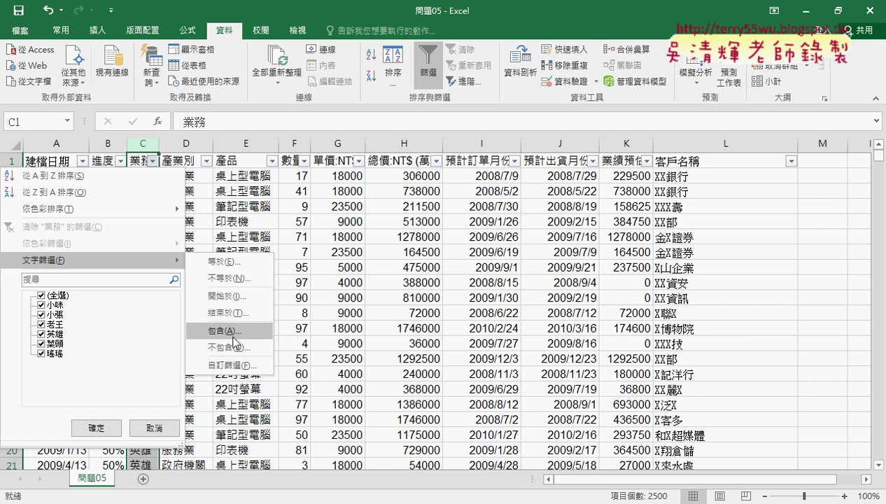
click(233, 337)
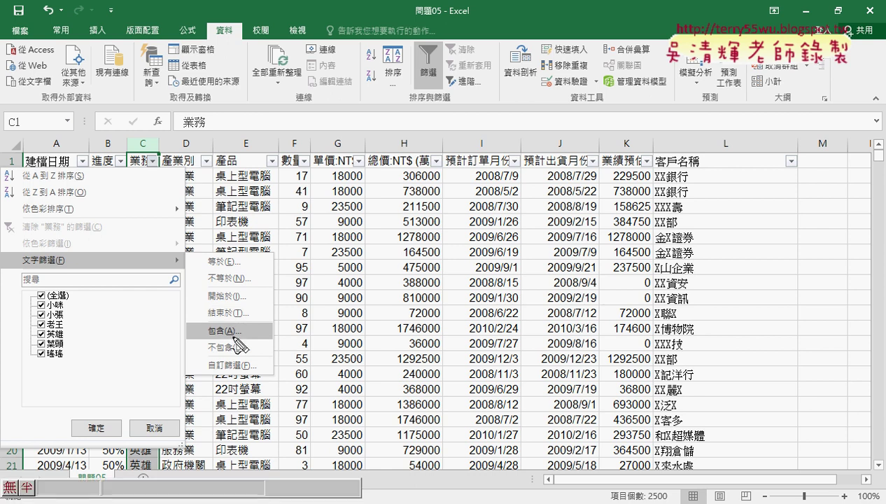
mouse_move(234, 338)
mouse_down()
mouse_move(198, 336)
mouse_move(211, 338)
mouse_up()
mouse_move(308, 320)
mouse_down()
mouse_move(343, 286)
mouse_move(313, 302)
mouse_move(344, 323)
mouse_up()
drag(458, 287, 399, 340)
drag(447, 315, 451, 323)
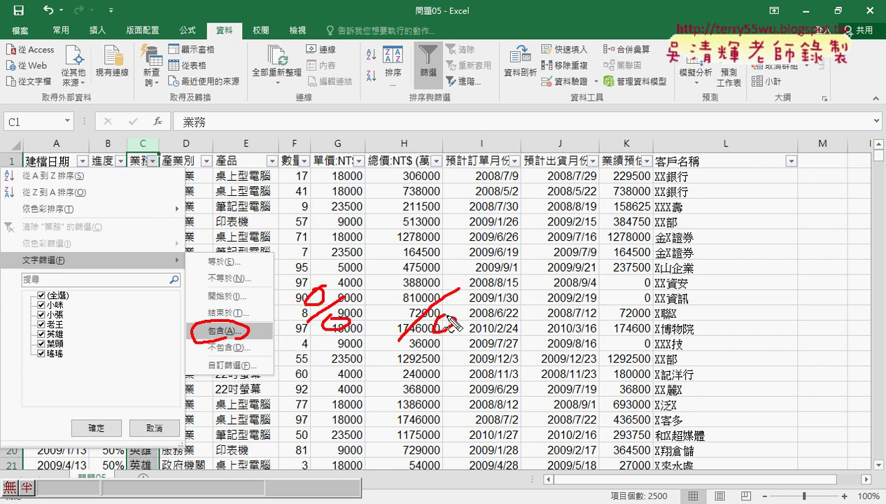
drag(432, 284, 422, 300)
drag(279, 260, 278, 294)
drag(475, 258, 474, 288)
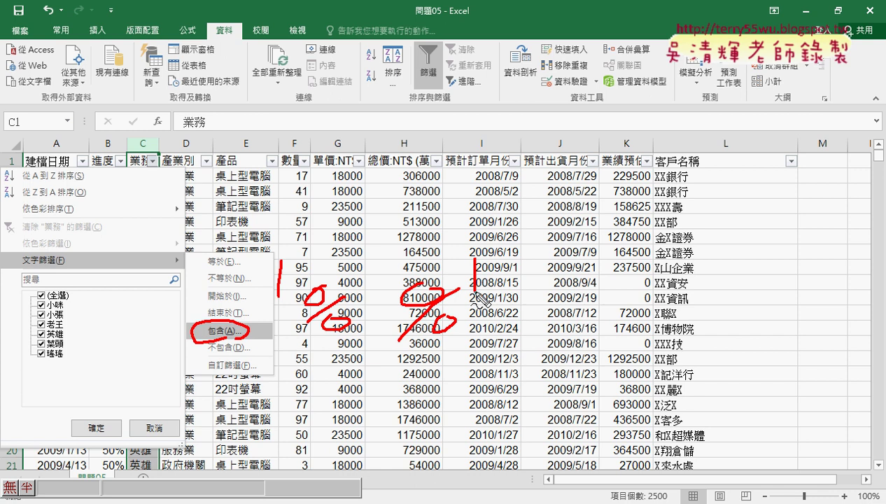
drag(392, 286, 364, 324)
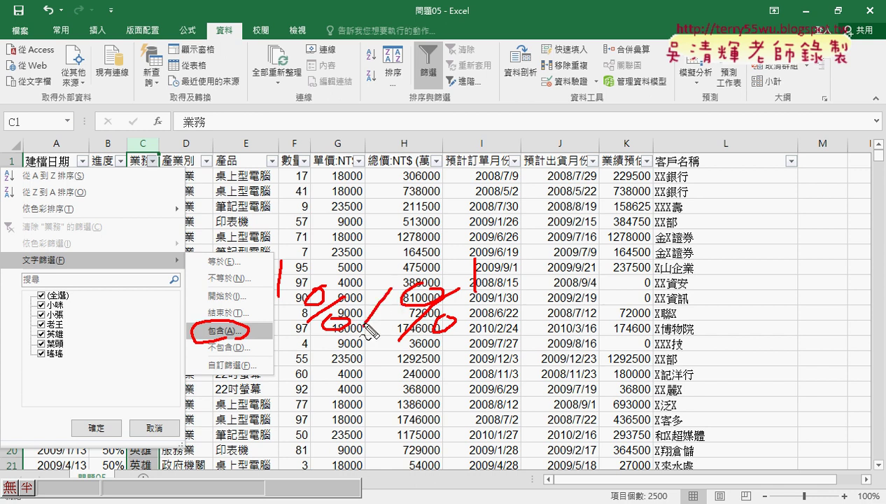
drag(363, 289, 391, 328)
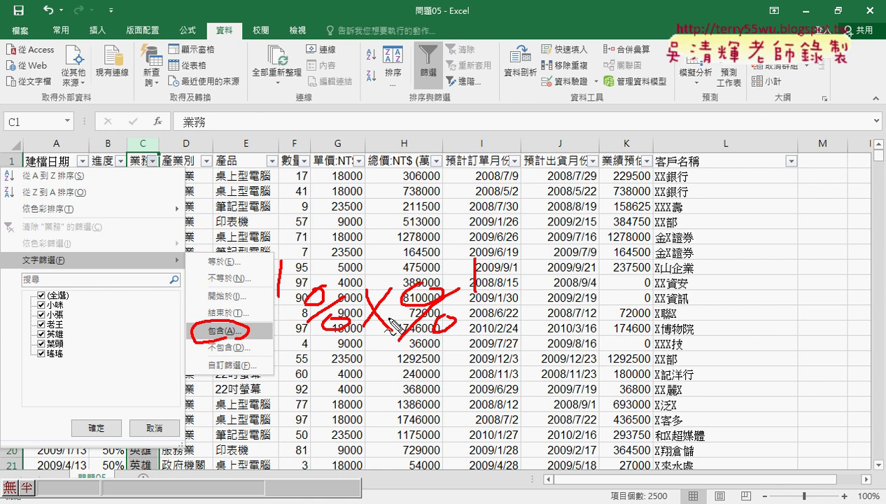
key(Escape)
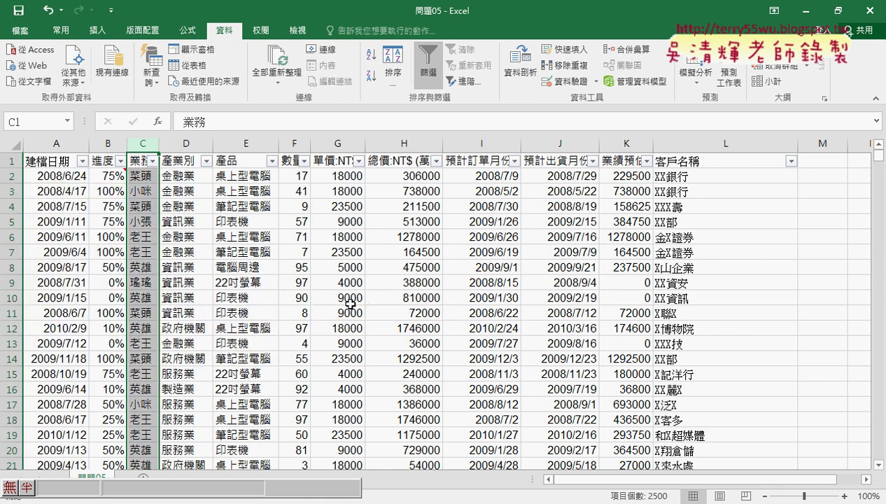
click(206, 161)
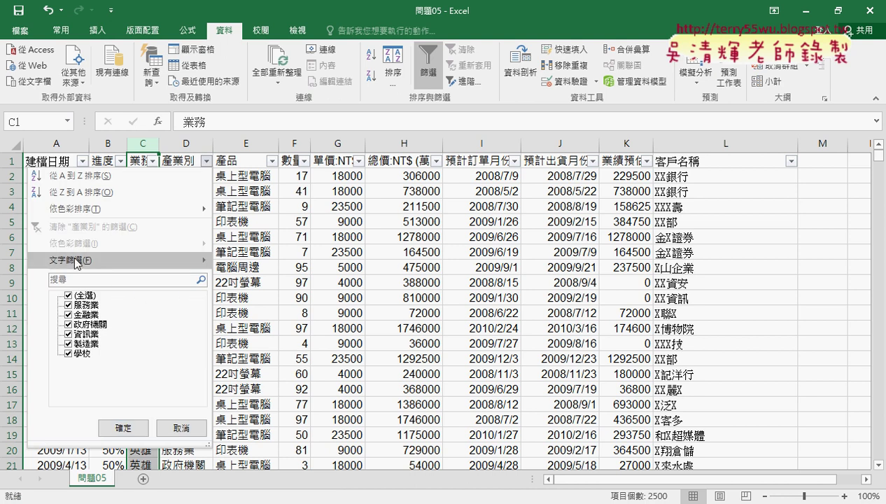
click(358, 163)
click(360, 165)
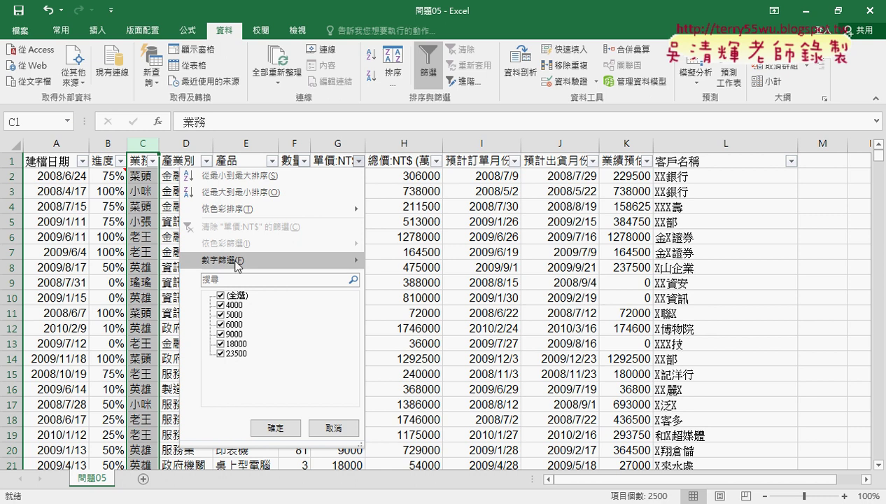
mouse_move(224, 260)
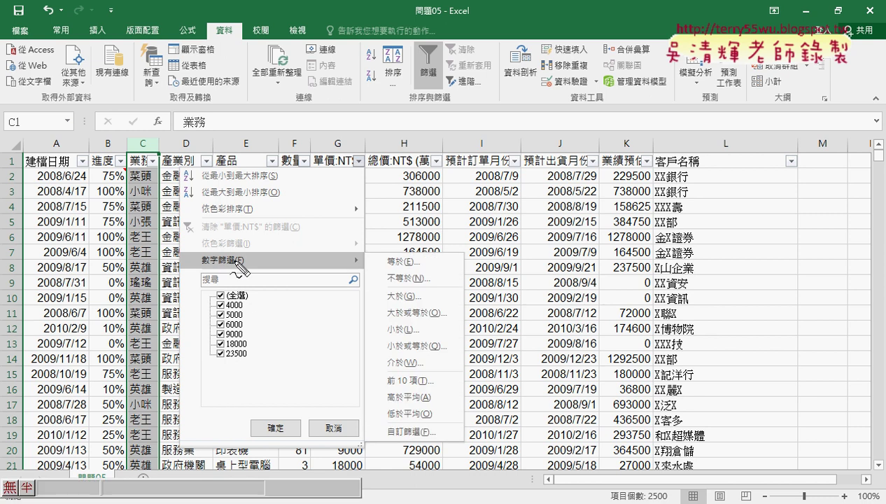
drag(248, 266, 257, 250)
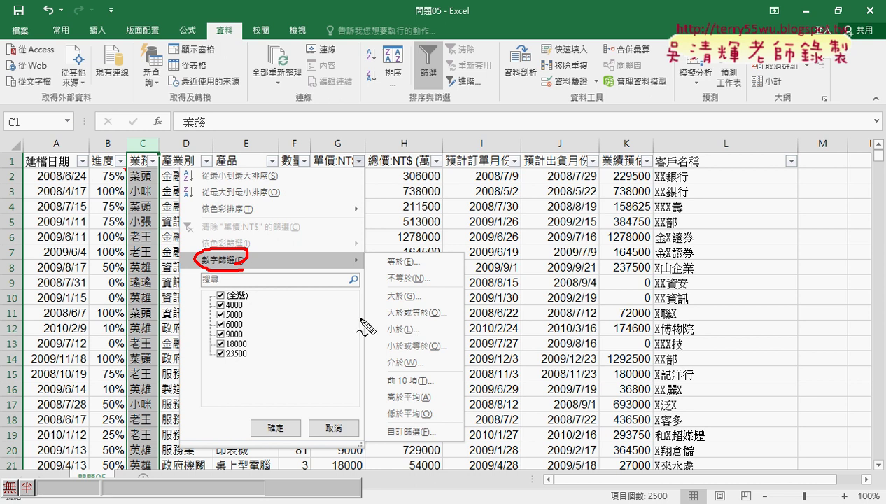
mouse_move(402, 357)
mouse_down()
mouse_move(396, 364)
mouse_move(413, 369)
mouse_up()
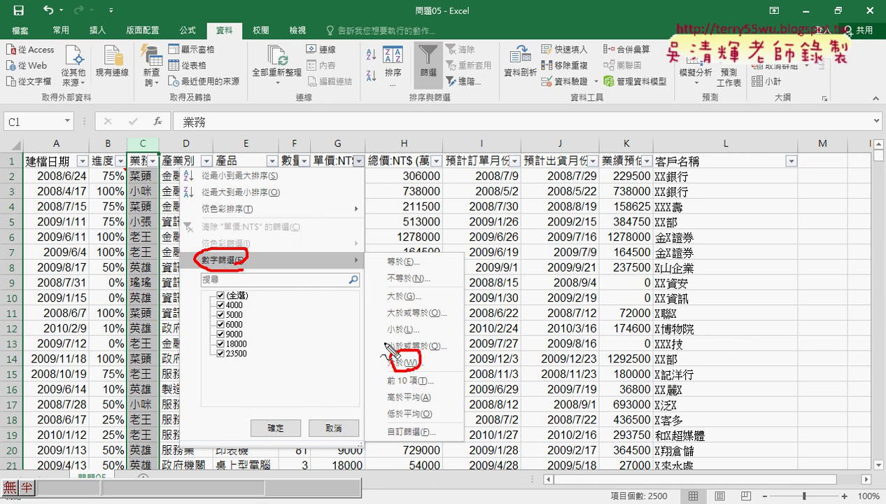
key(Escape)
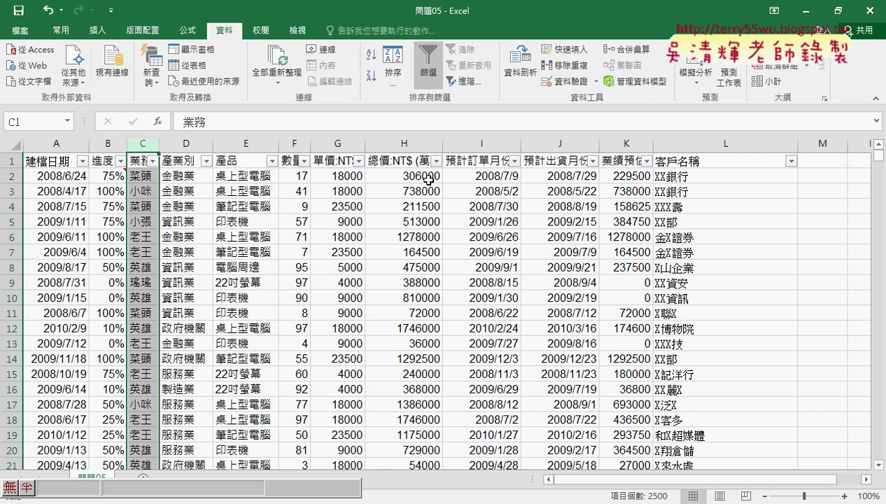
Open the 預計訂單月份 (I1) date filter listing the 2010年, 2009年 and 2008年 groups
click(515, 161)
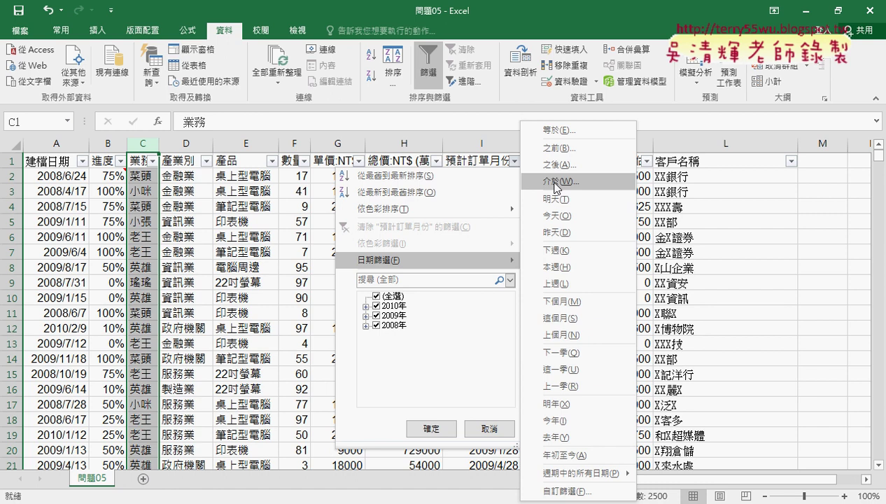
Refilter 業務 to one salesperson by unchecking (全選) and checking a single name, then select A1
click(154, 167)
click(154, 168)
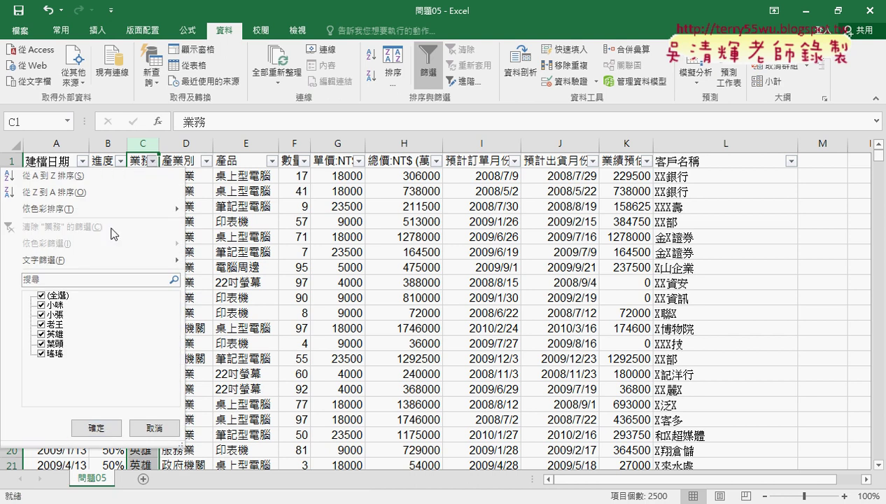
click(43, 296)
click(42, 305)
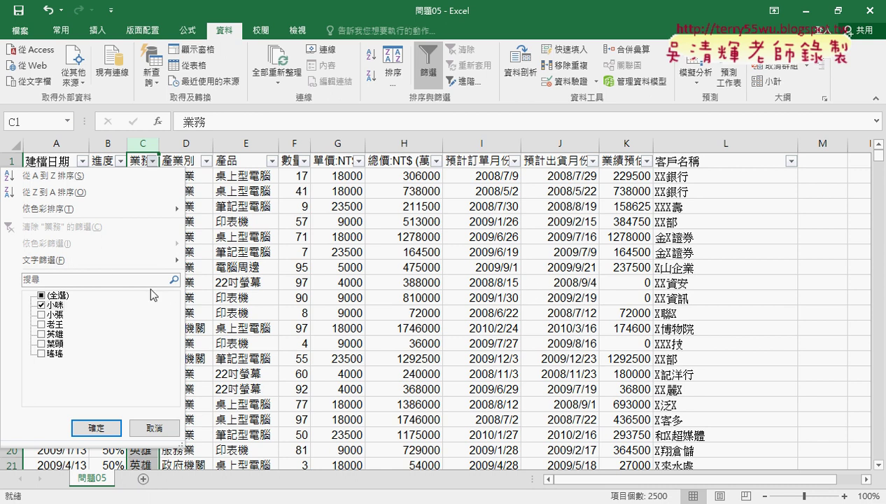
click(96, 426)
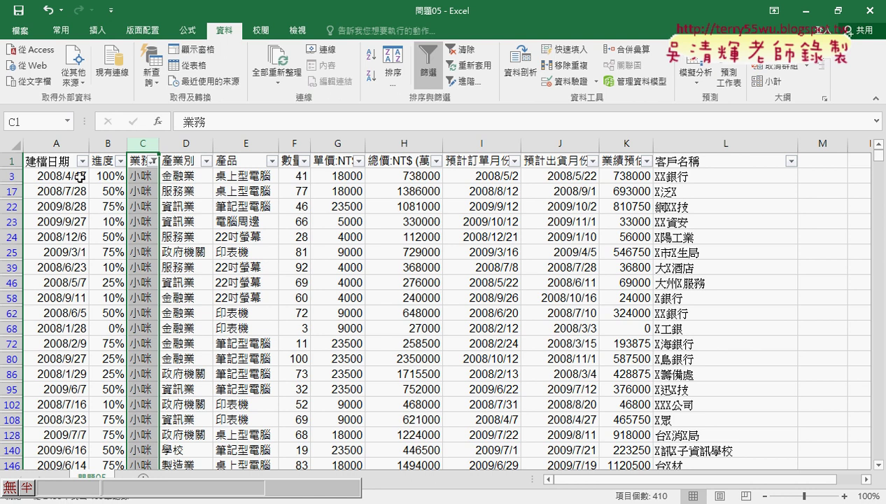
click(50, 161)
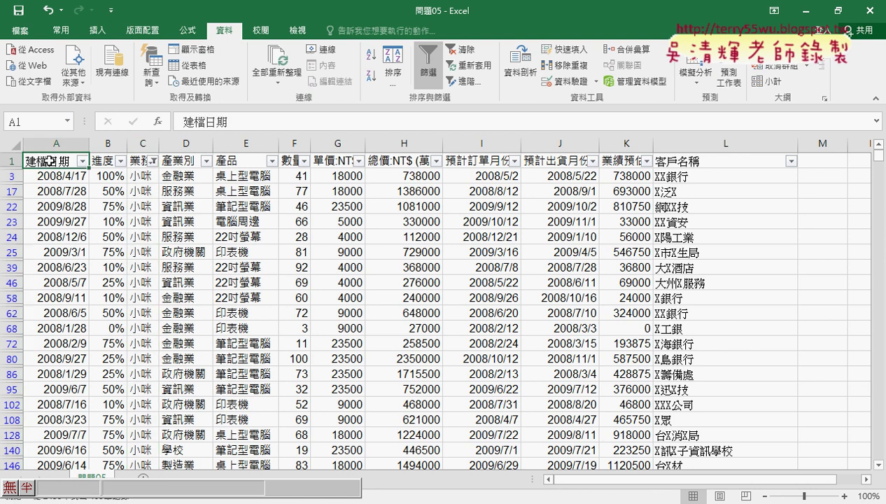
Extend the selection from A1 across to column L and down to row 2495 with Ctrl+Shift+arrows
key(ctrl+shift+Right)
key(ctrl+shift+Down)
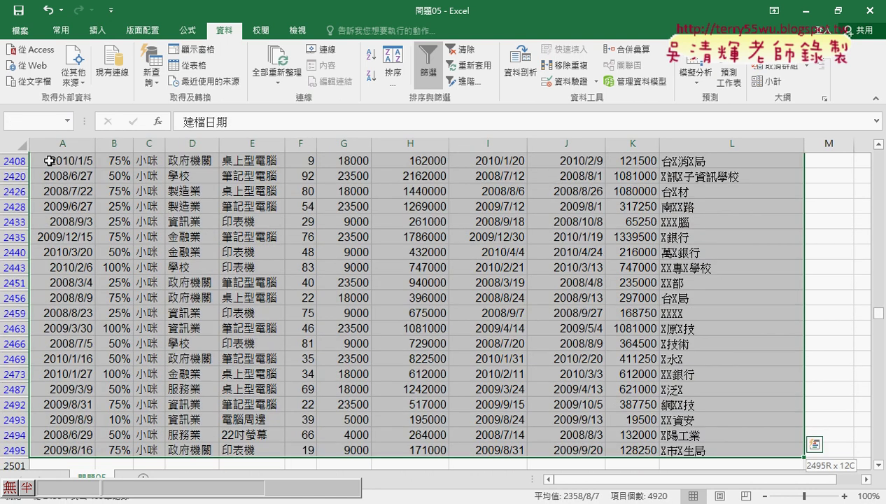